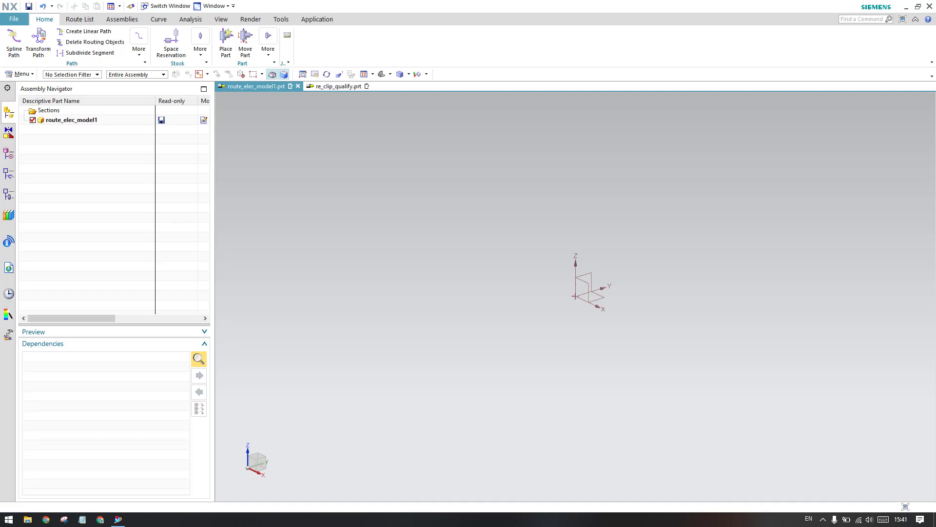
- Bring up the re_clip_qualify part and orbit the red clip model
click(334, 87)
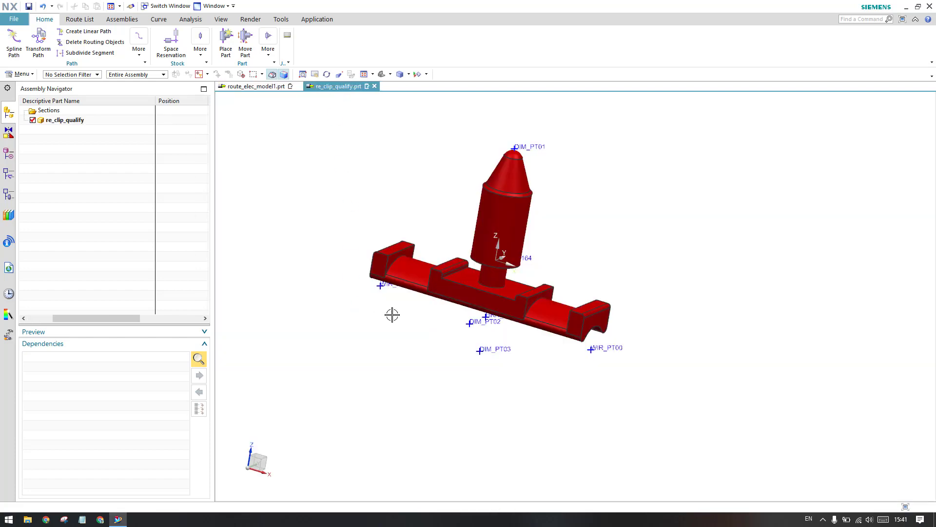
scroll(483, 301, up, 1)
middle_drag(484, 301, 457, 309)
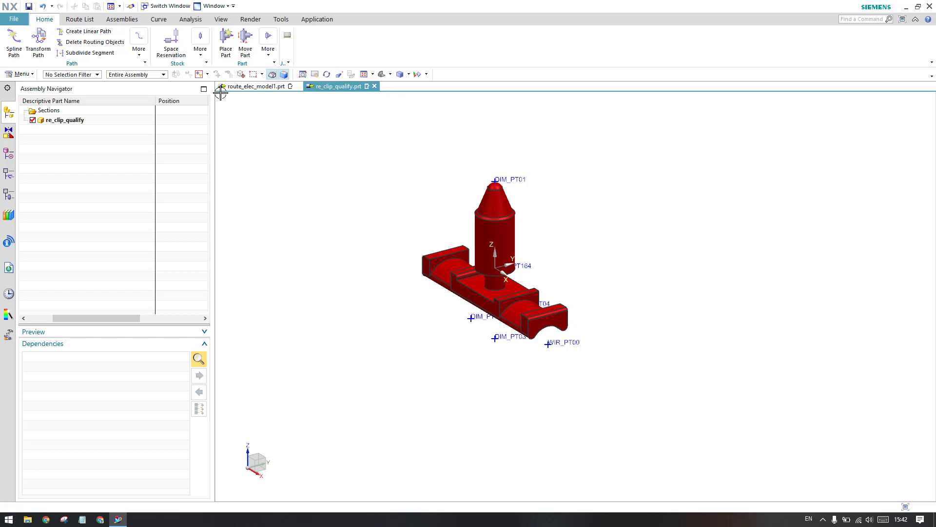
- Start Qualify Part from the More dropdown and select the Fitting ports category
click(201, 50)
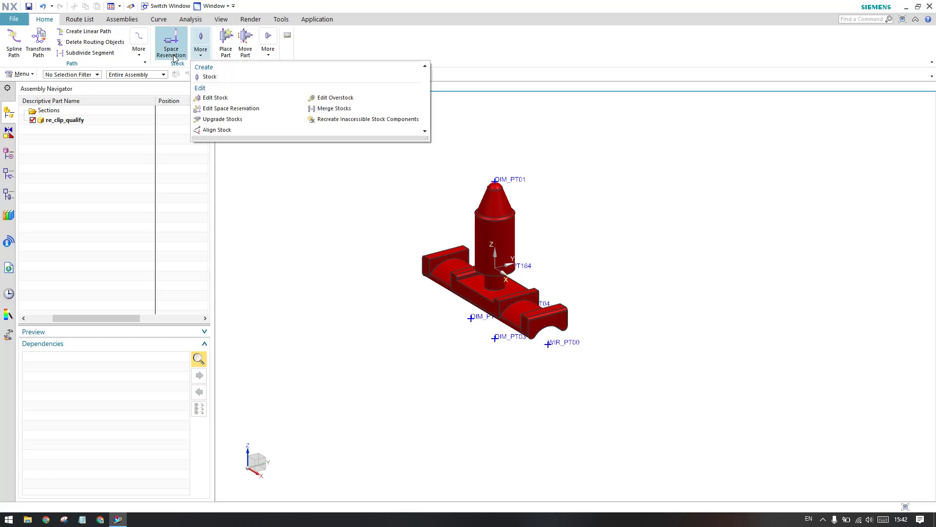
click(139, 49)
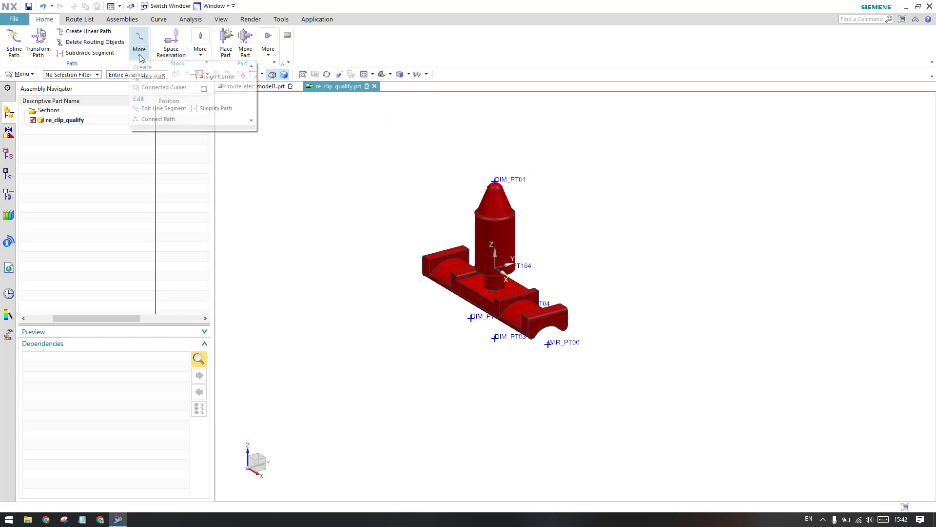
click(267, 50)
click(285, 98)
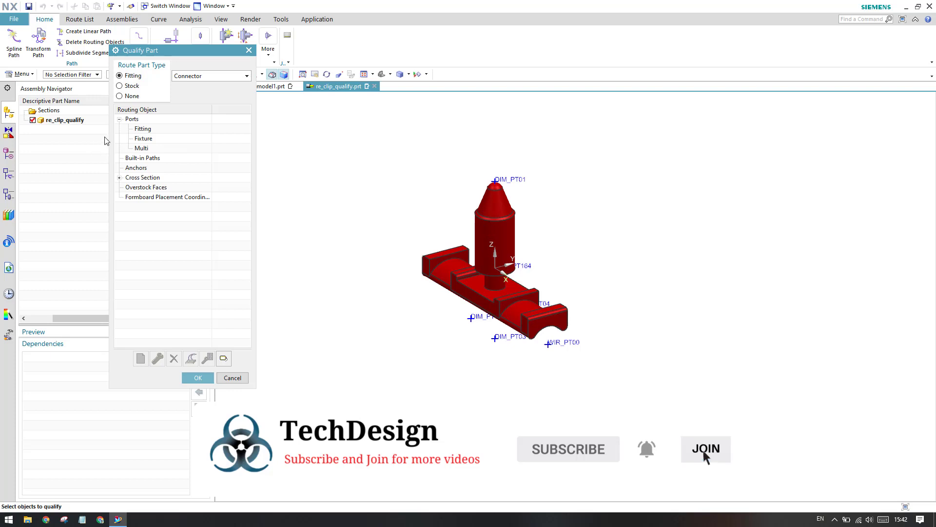
click(141, 130)
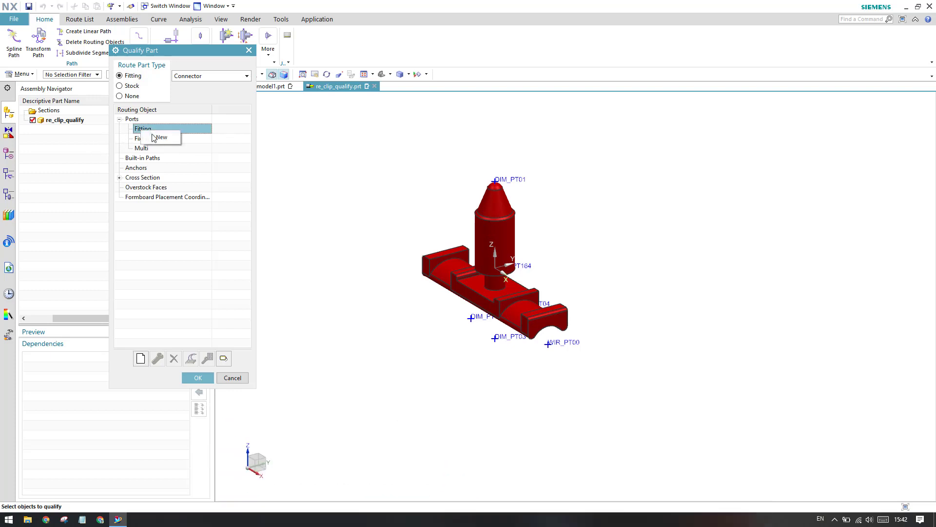
- Create a new fitting port with its origin at the cylinder's bottom arc centre
double_click(142, 129)
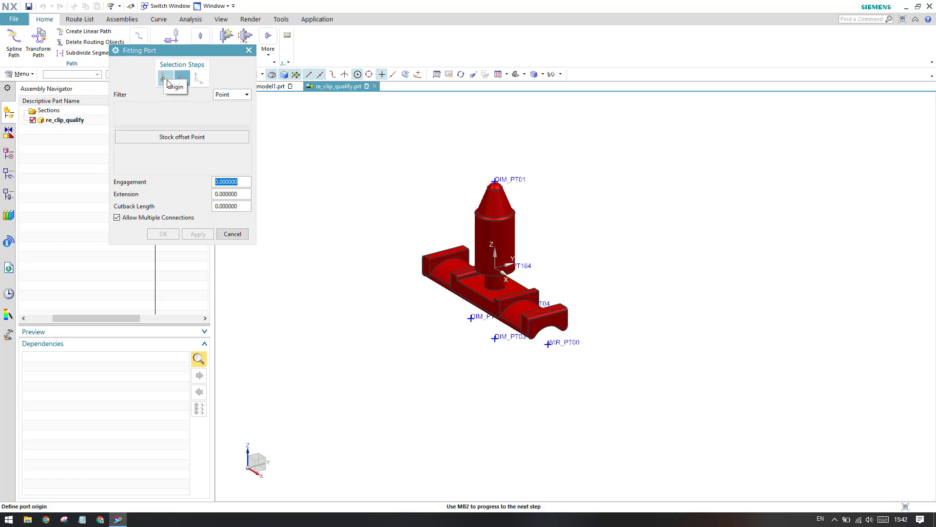
click(184, 83)
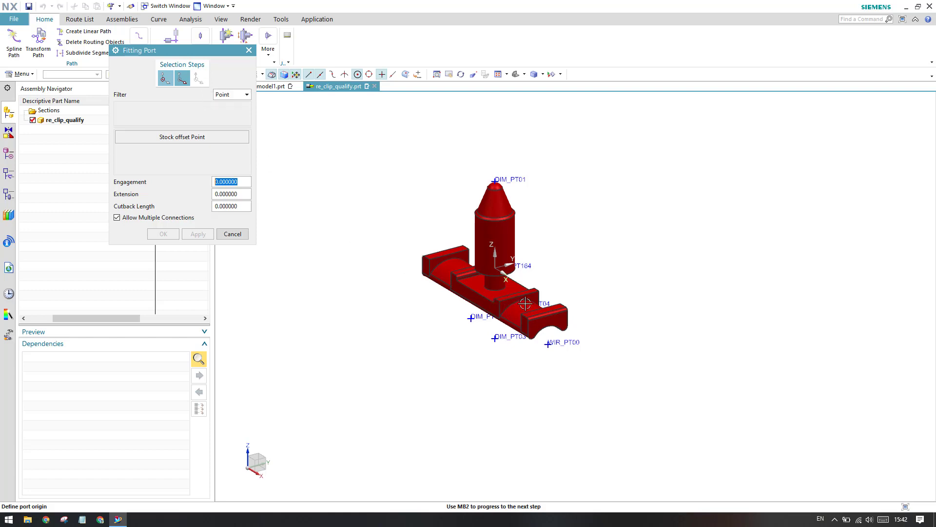
scroll(523, 223, up, 1)
scroll(561, 245, up, 2)
scroll(561, 245, down, 2)
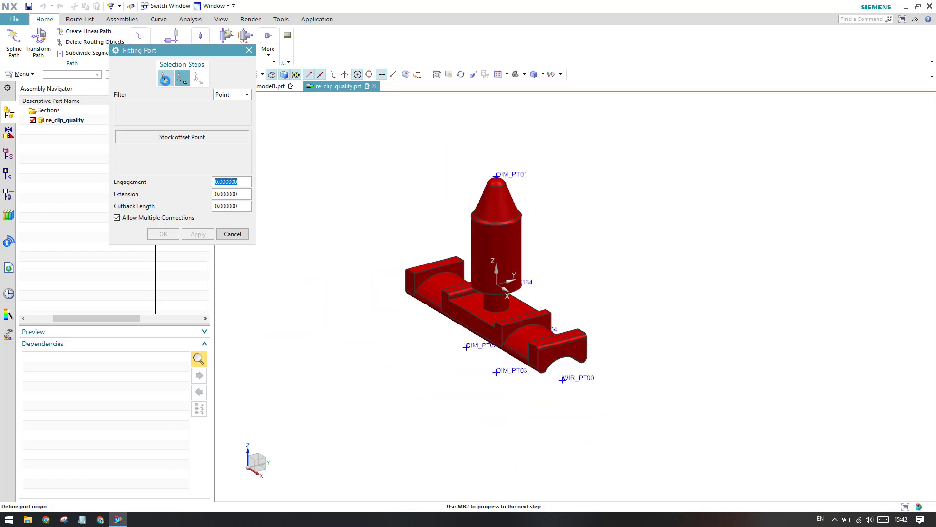
click(165, 78)
scroll(507, 276, up, 2)
scroll(473, 313, up, 2)
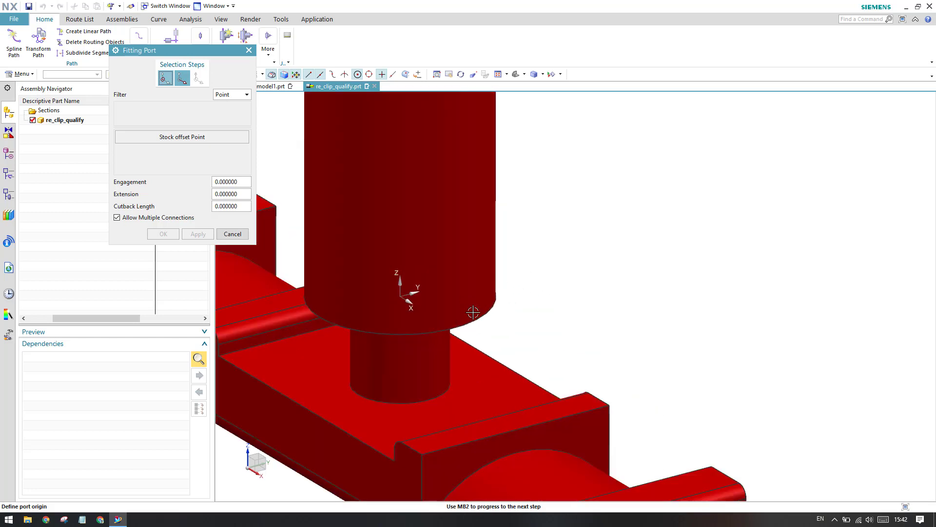
click(477, 323)
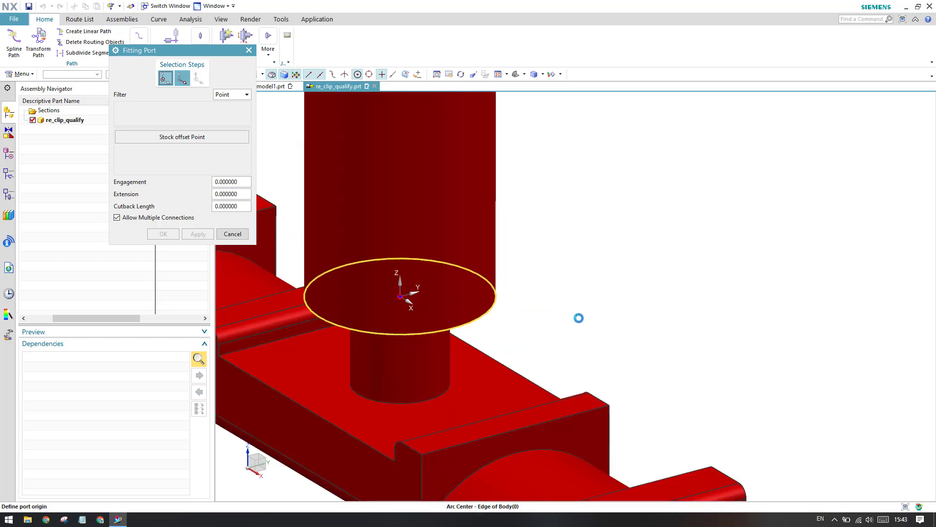
scroll(579, 318, down, 4)
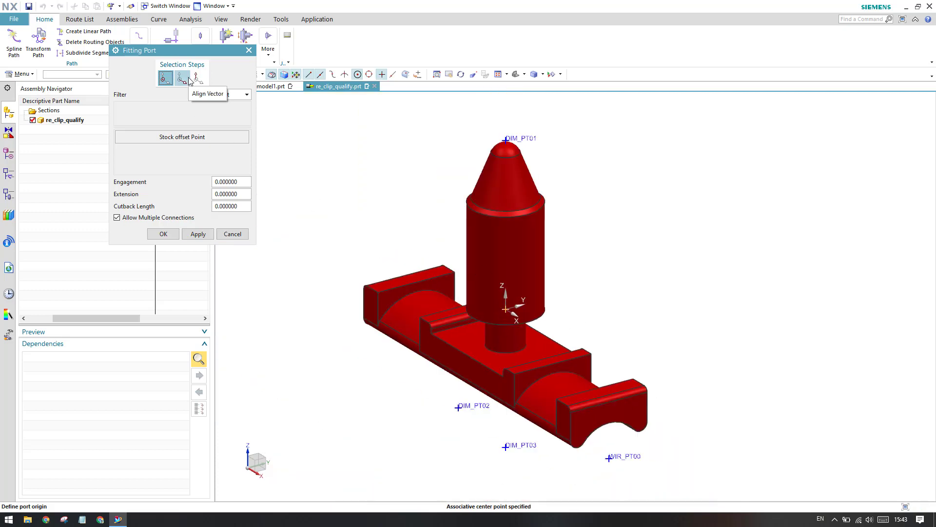
- Aim the fitting port upward along the cylinder axis with Engagement 5
click(189, 81)
scroll(556, 300, up, 2)
scroll(475, 297, up, 2)
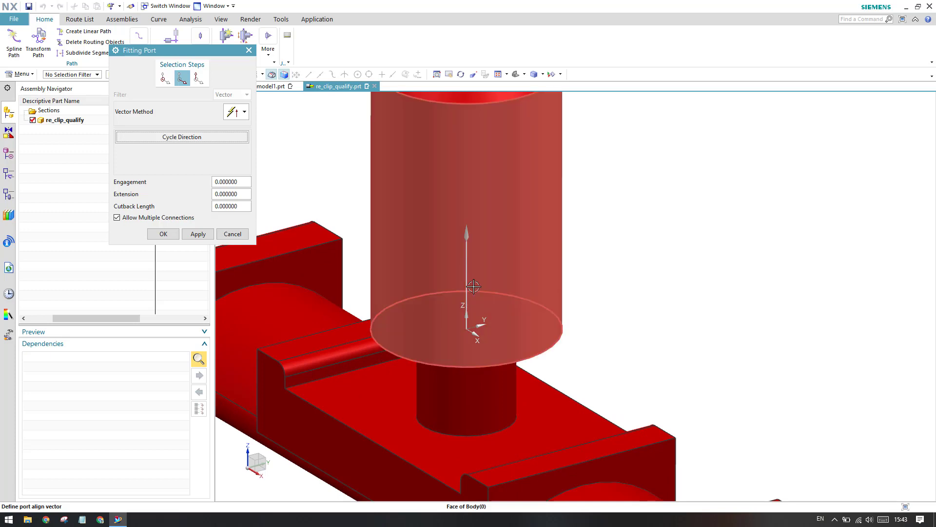
scroll(474, 292, down, 2)
click(209, 137)
click(209, 137)
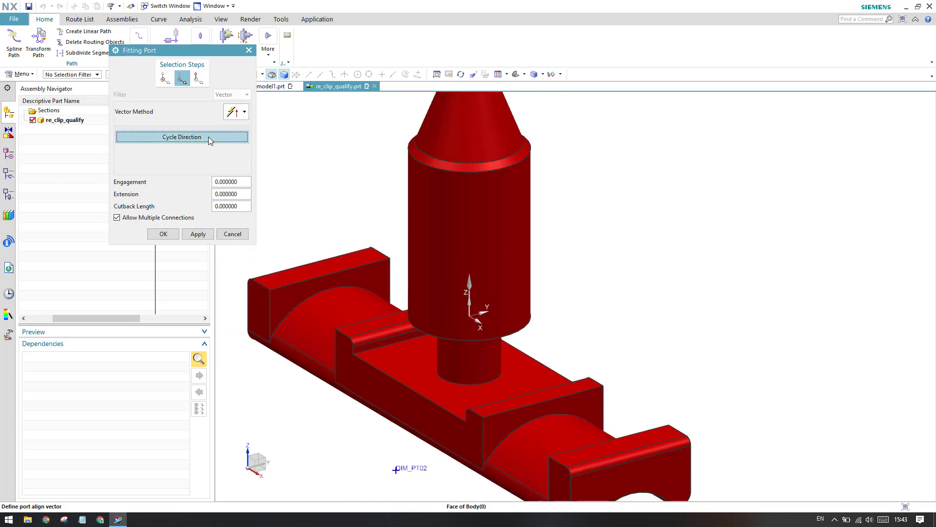
click(246, 182)
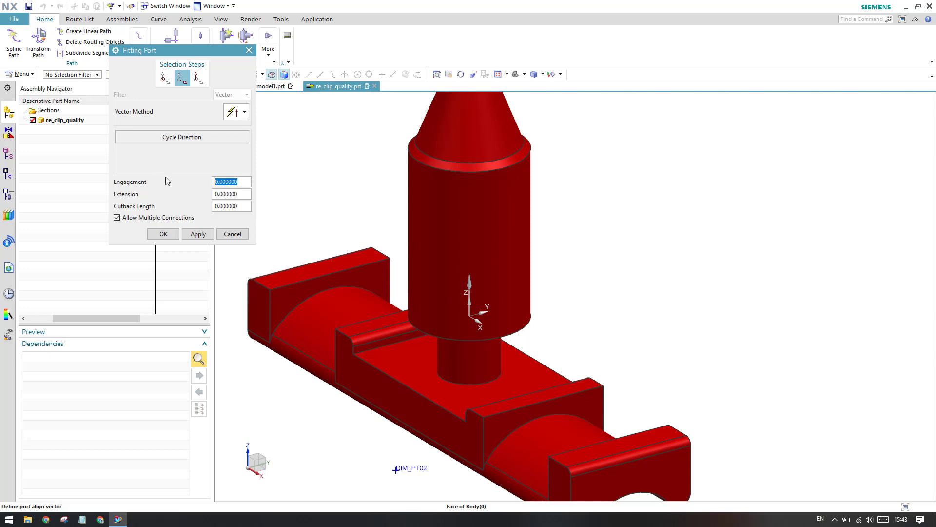
text(5)
click(249, 194)
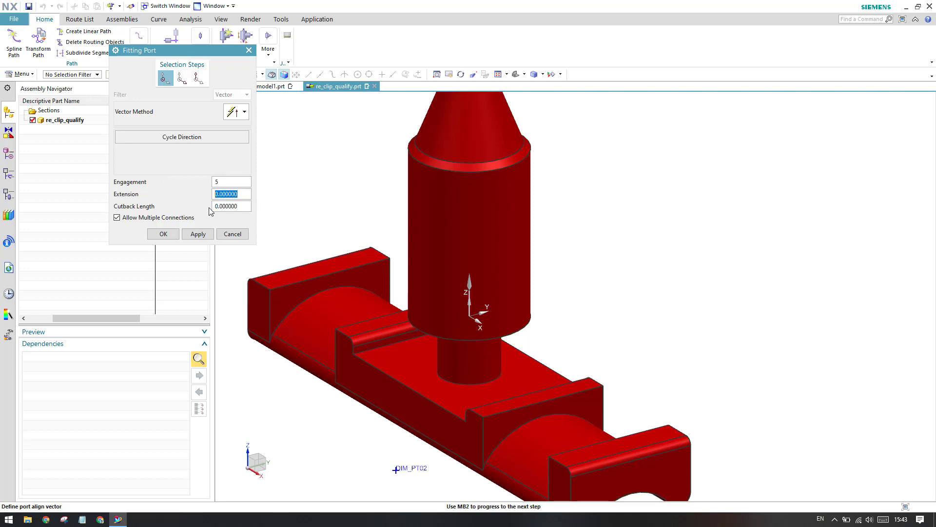
scroll(597, 327, down, 3)
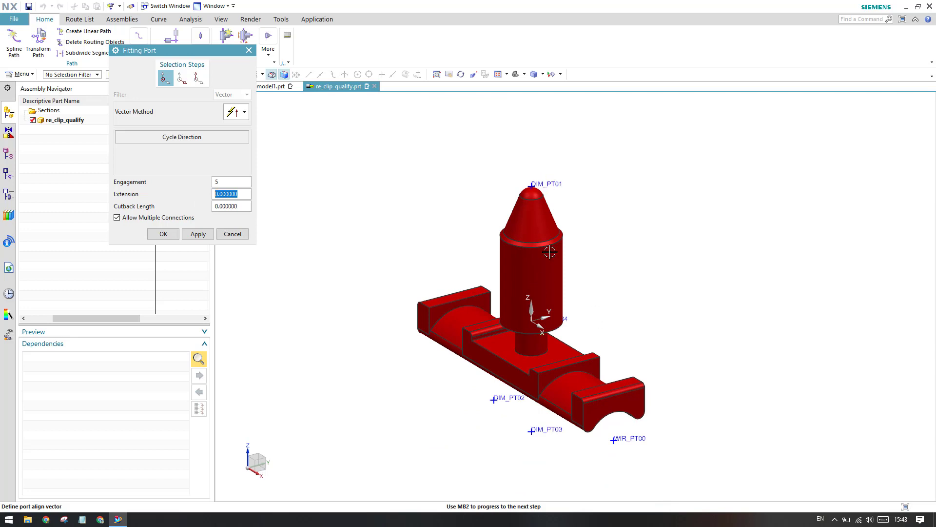
scroll(460, 199, down, 1)
scroll(433, 203, up, 1)
middle_click(162, 235)
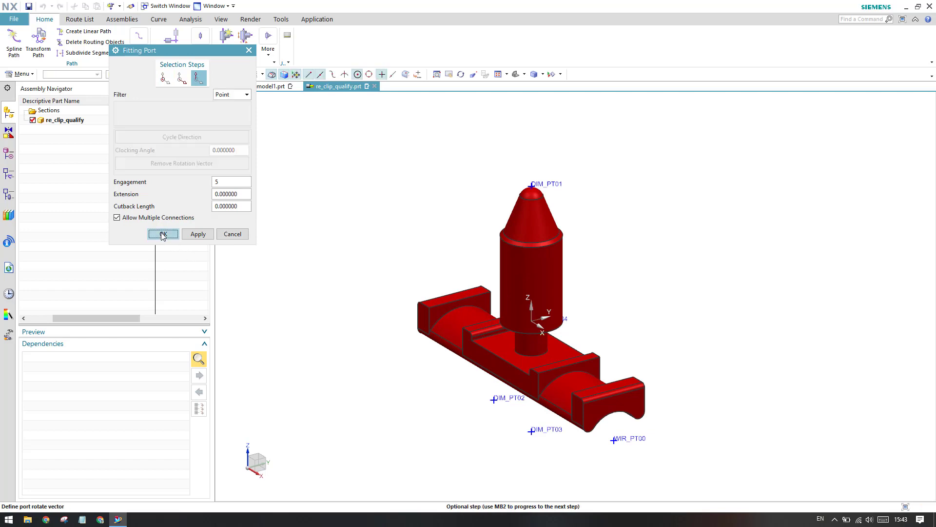
click(162, 235)
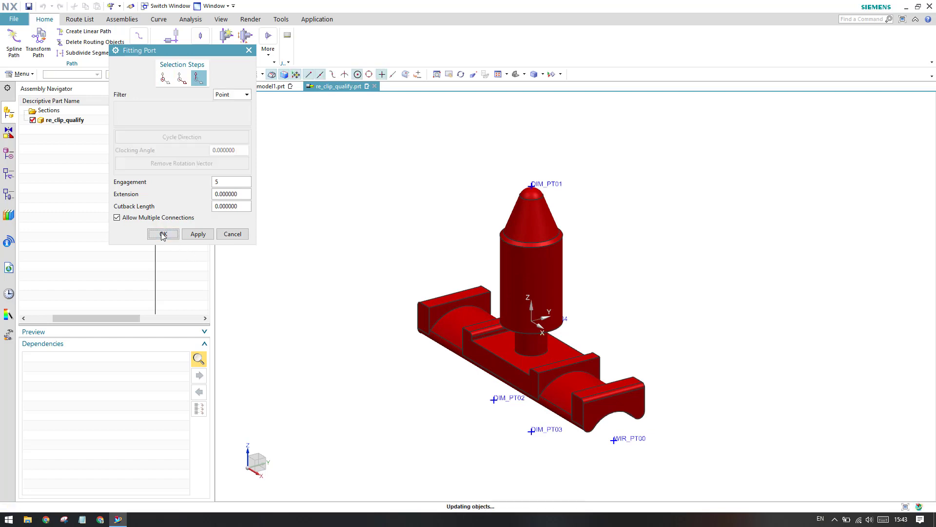
click(196, 378)
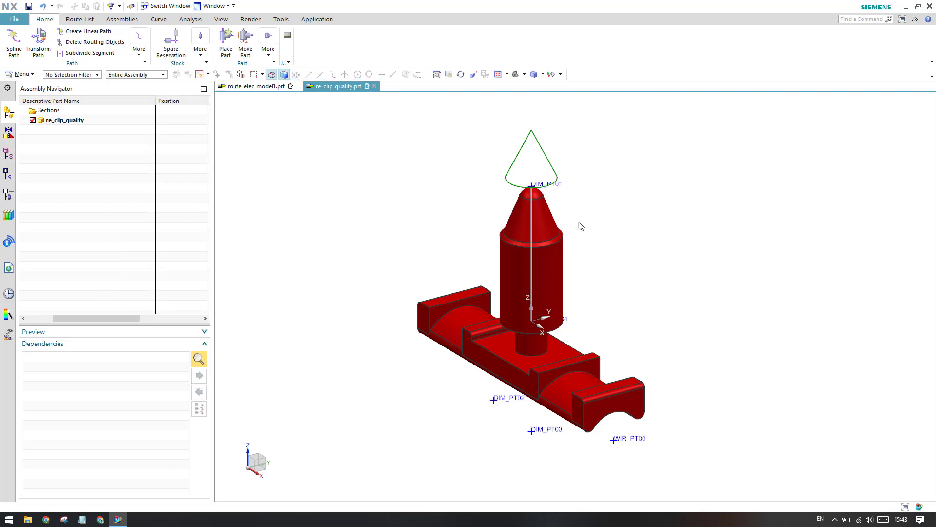
scroll(531, 176, up, 1)
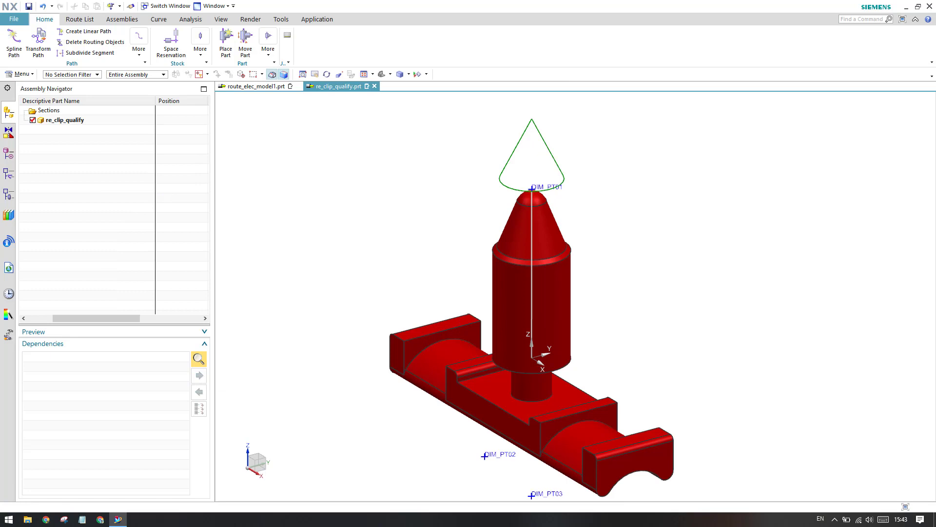
scroll(390, 395, down, 3)
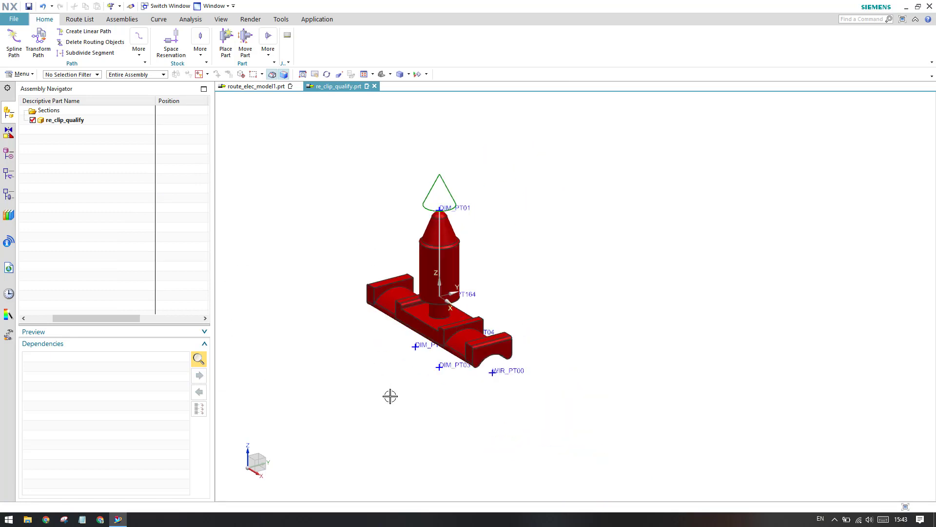
scroll(410, 335, up, 1)
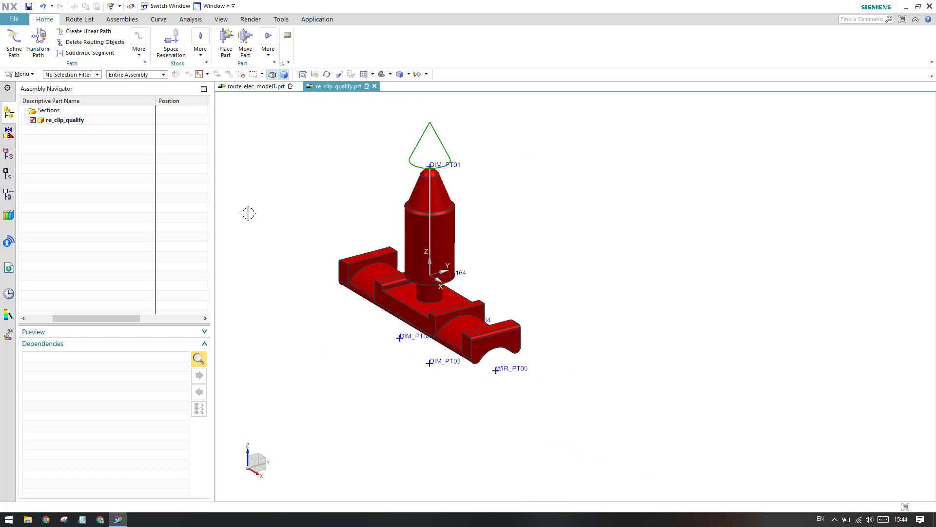
- Reopen Qualify Part and review FITT_50533's Object Characteristics without changes
click(271, 58)
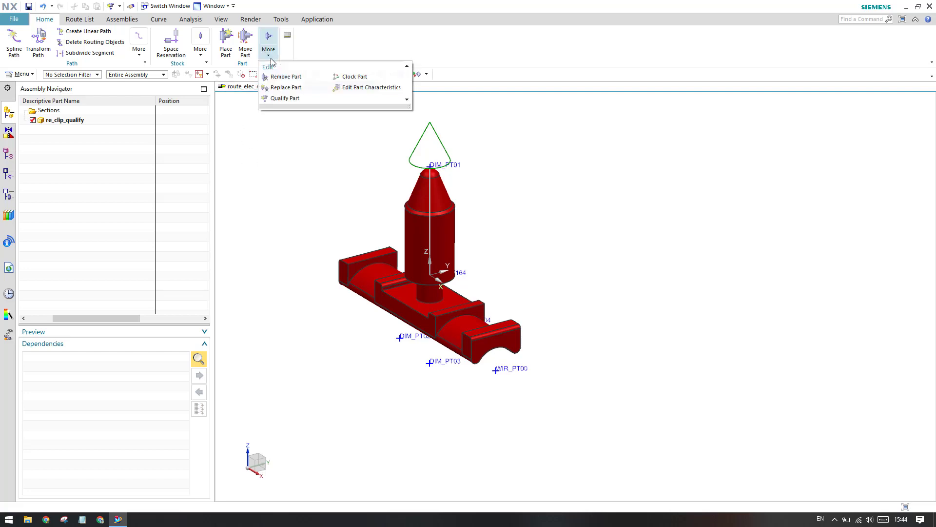
click(290, 98)
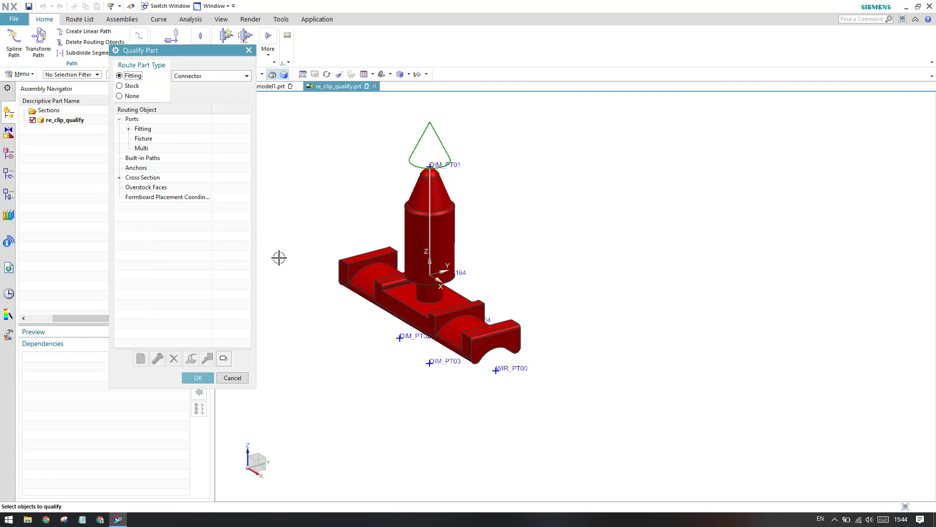
click(143, 138)
click(164, 139)
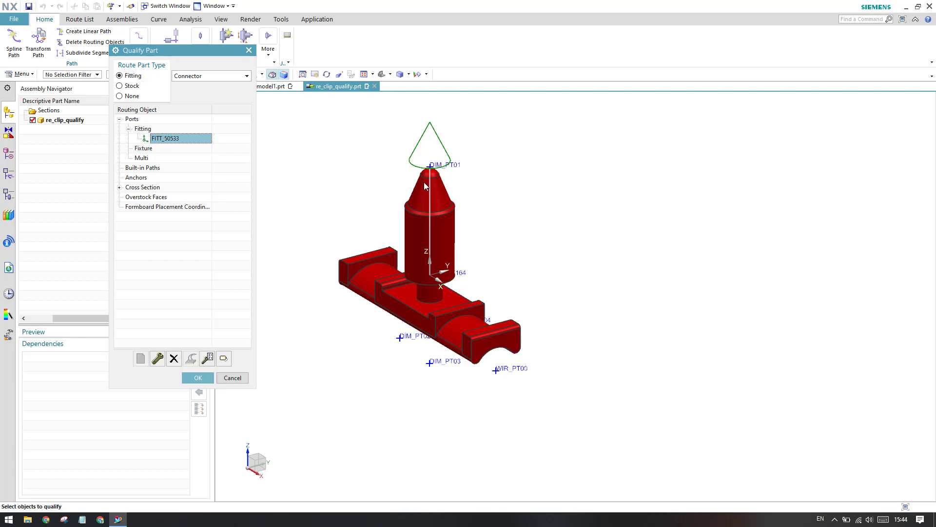
right_click(169, 144)
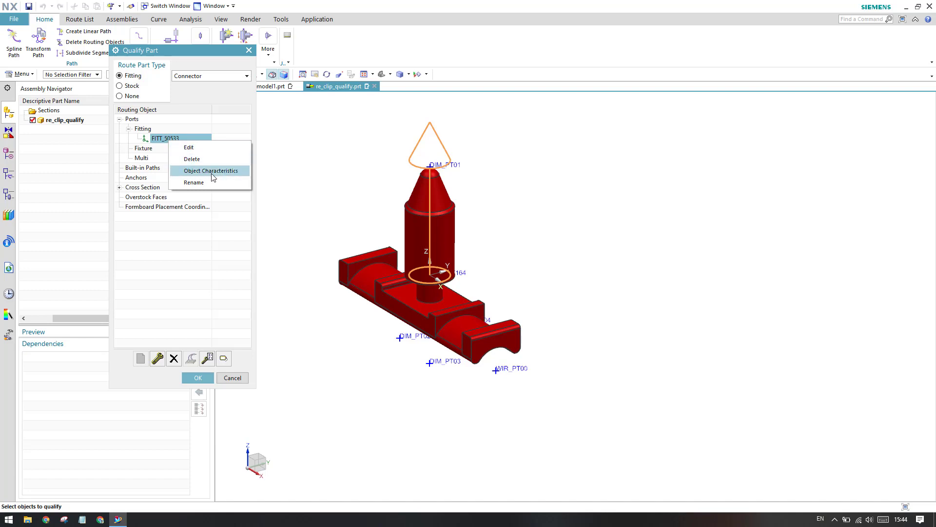
click(212, 176)
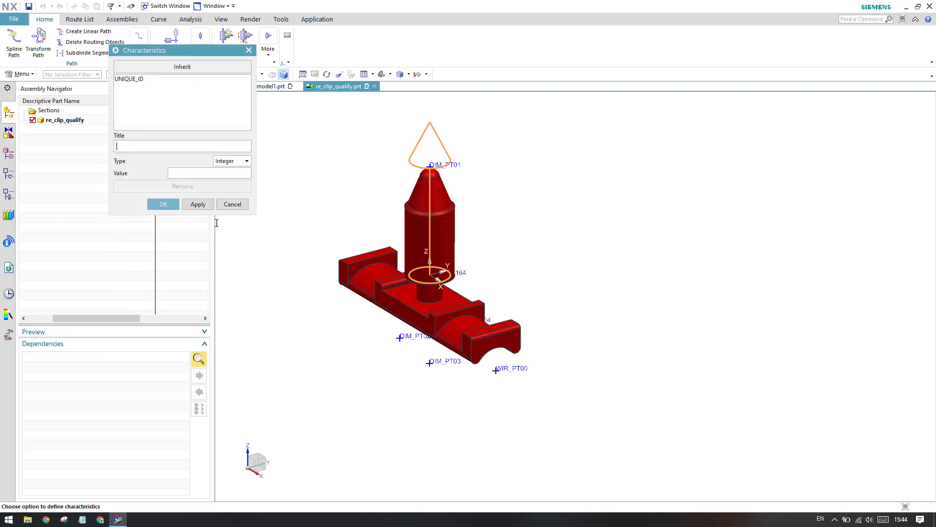
click(137, 82)
click(233, 205)
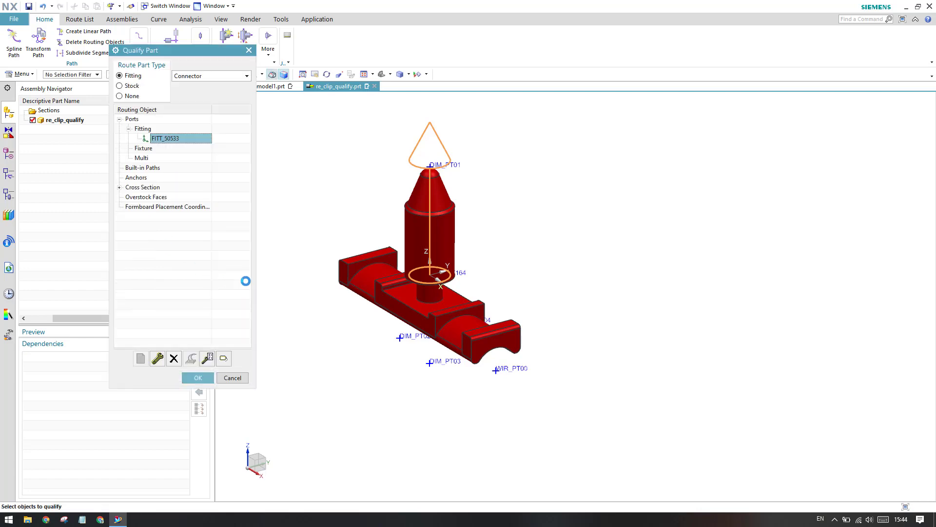
- Add a new fixture port with its origin at datum point URN_PT00
click(140, 152)
right_click(142, 152)
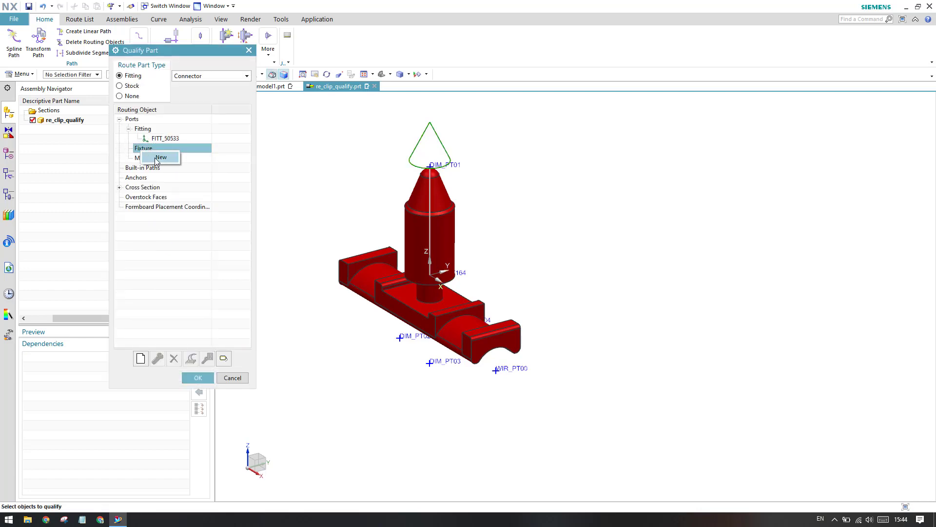
click(157, 158)
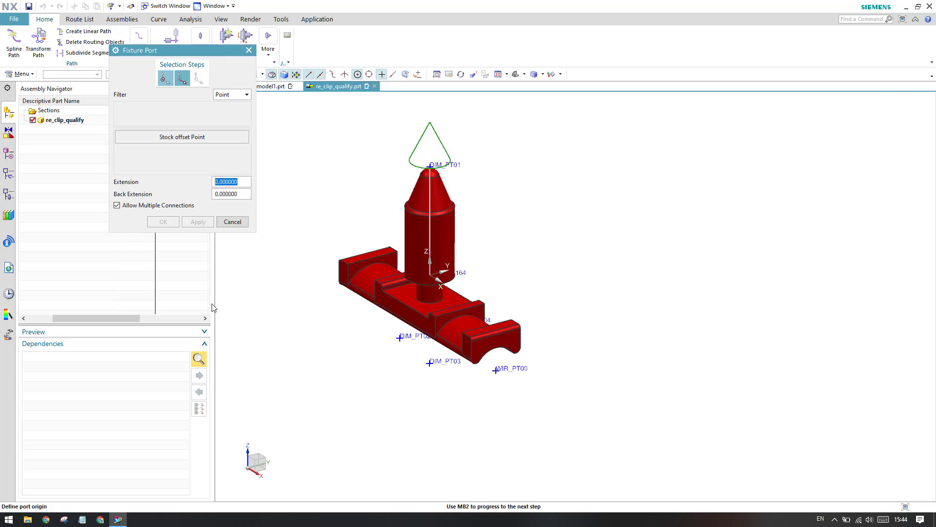
click(167, 78)
middle_drag(317, 335, 338, 316)
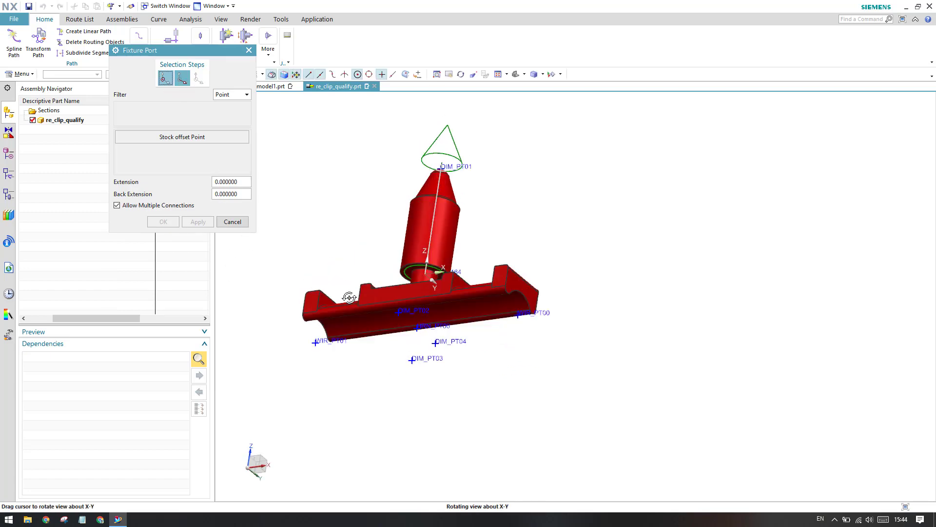
scroll(333, 314, up, 3)
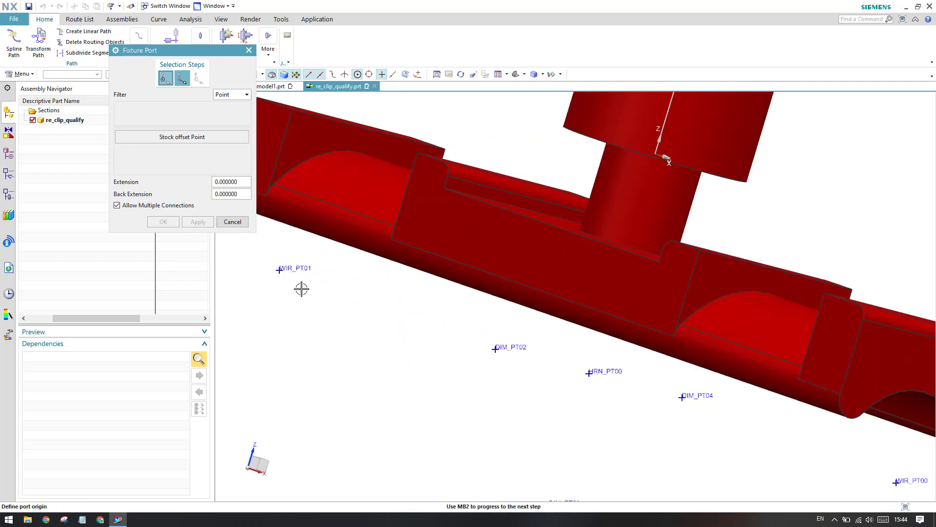
scroll(298, 282, down, 2)
scroll(293, 270, down, 1)
middle_drag(347, 323, 404, 311)
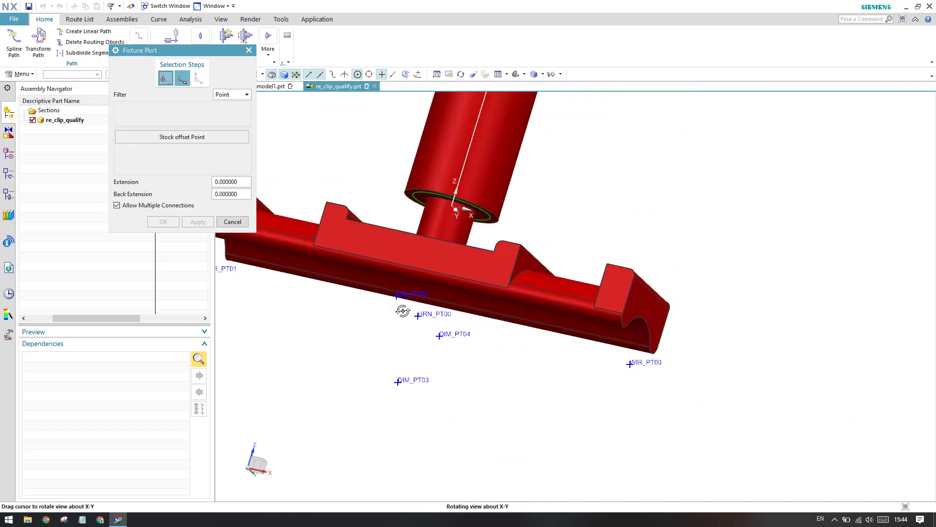
scroll(403, 311, down, 1)
scroll(403, 311, up, 2)
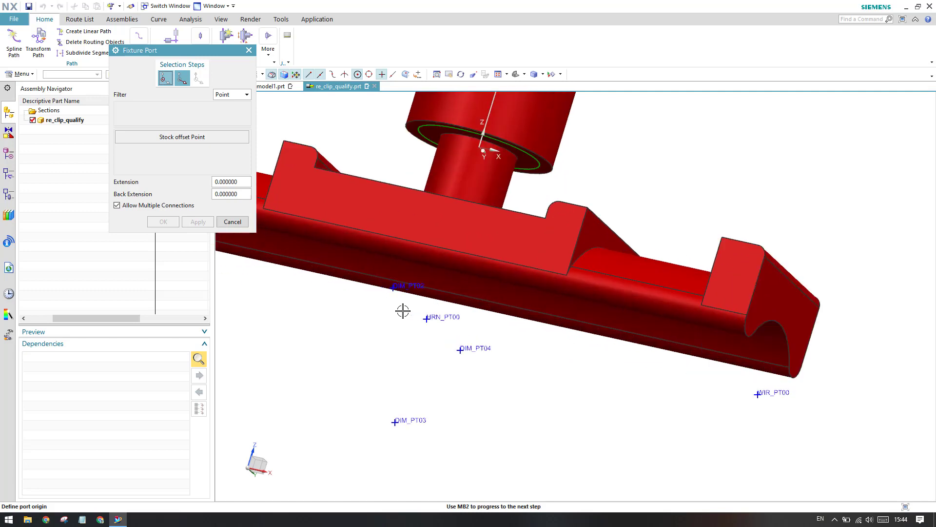
click(429, 318)
scroll(428, 320, down, 2)
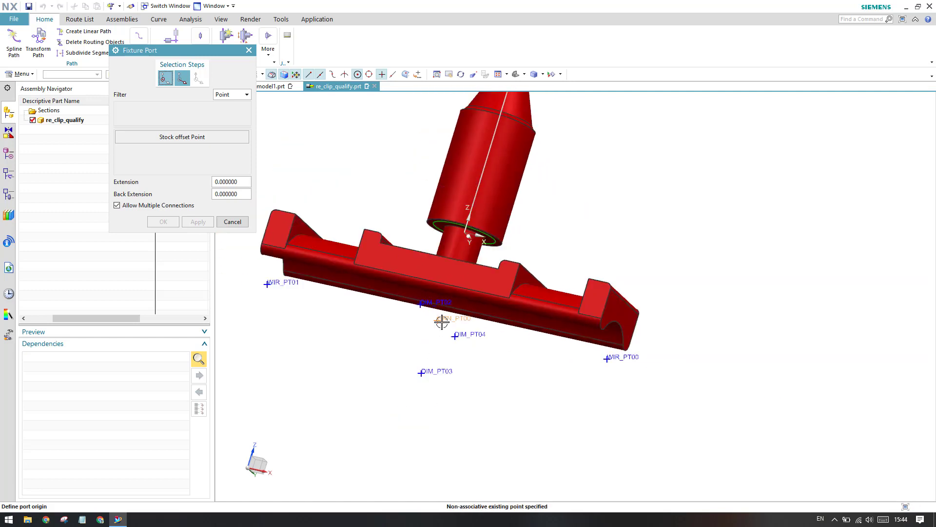
click(183, 79)
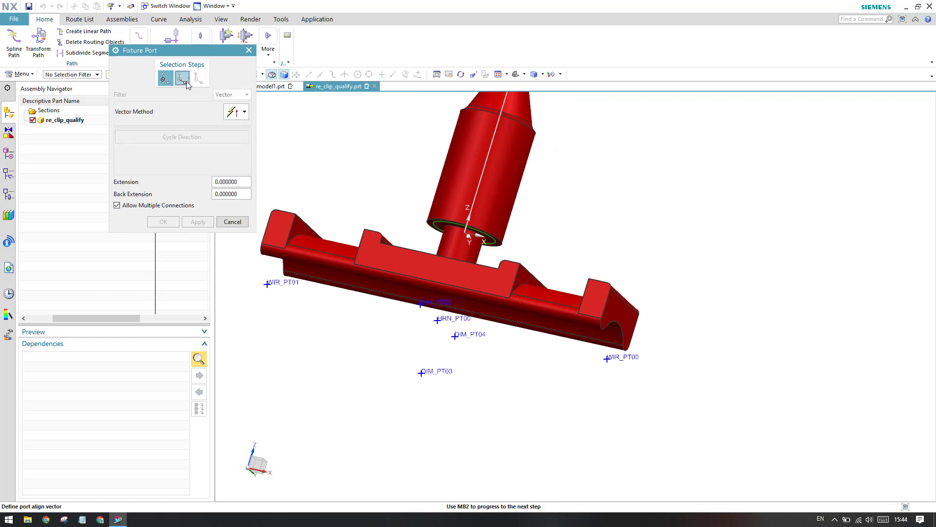
- Align the fixture port vector from URN_PT00 to a second datum point
click(166, 78)
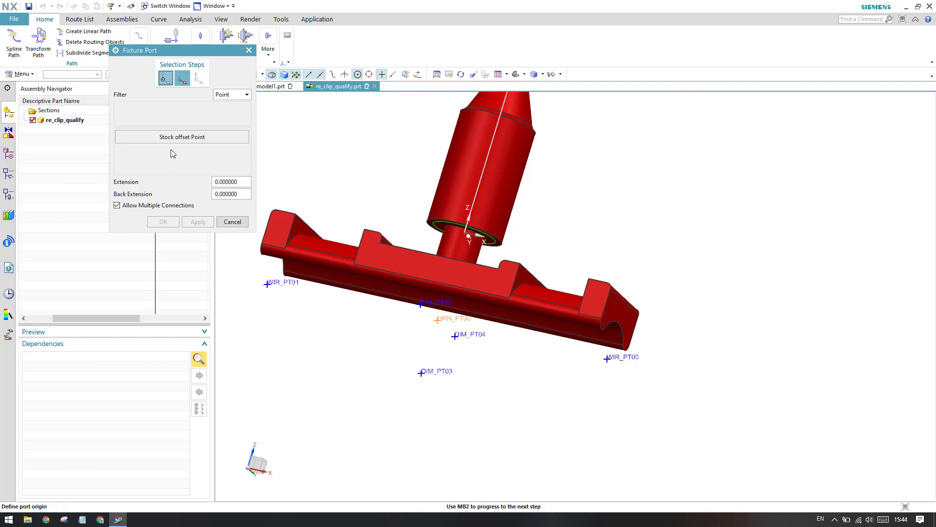
click(182, 78)
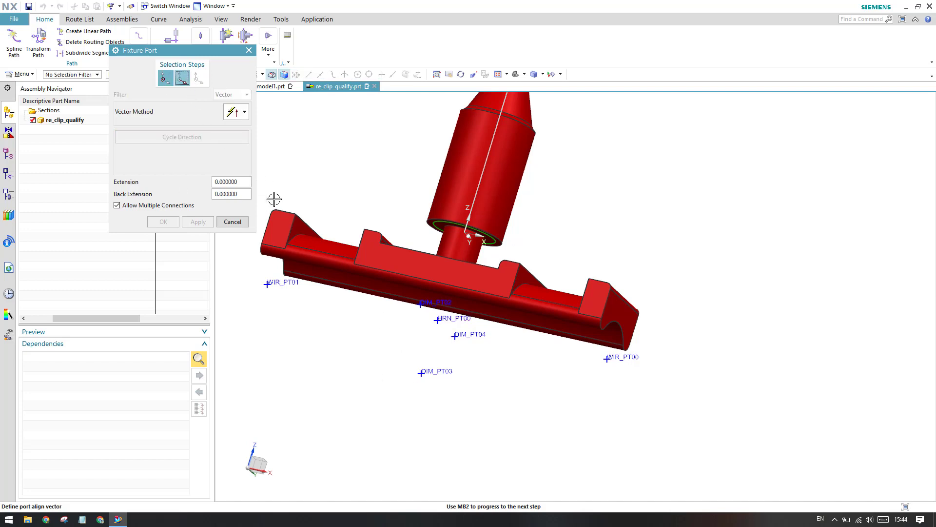
click(241, 117)
click(234, 144)
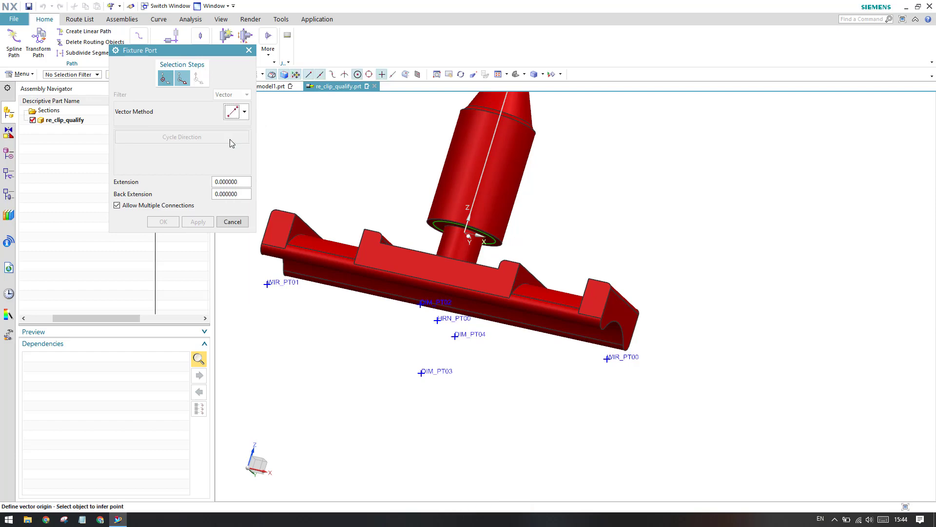
scroll(423, 316, up, 3)
click(471, 334)
scroll(374, 334, down, 1)
scroll(373, 335, down, 1)
click(777, 407)
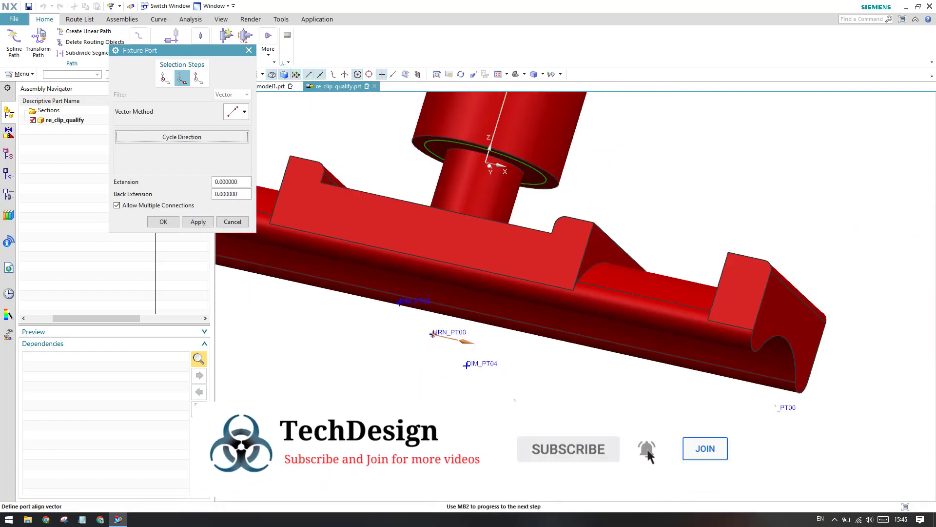
scroll(534, 429, down, 2)
middle_drag(552, 422, 561, 412)
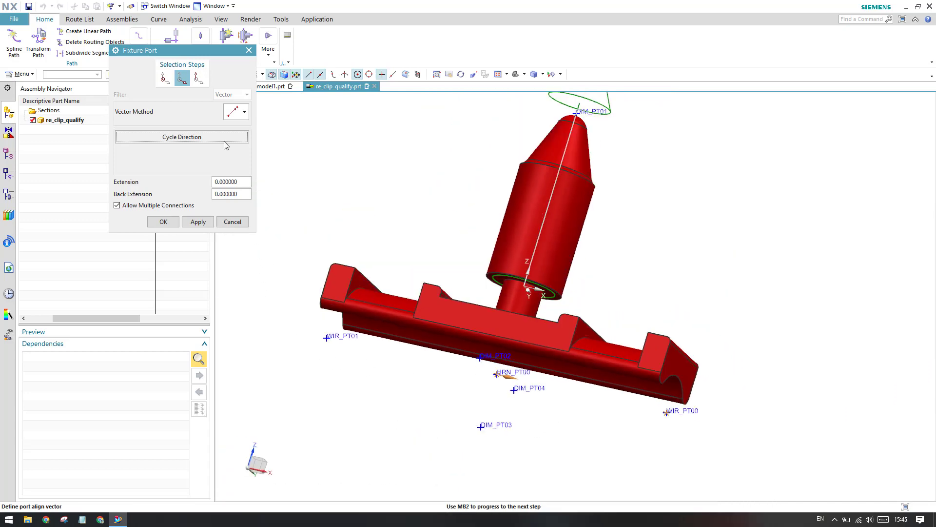
- Set the fixture port's extension and back extension to 10 and accept it
click(198, 78)
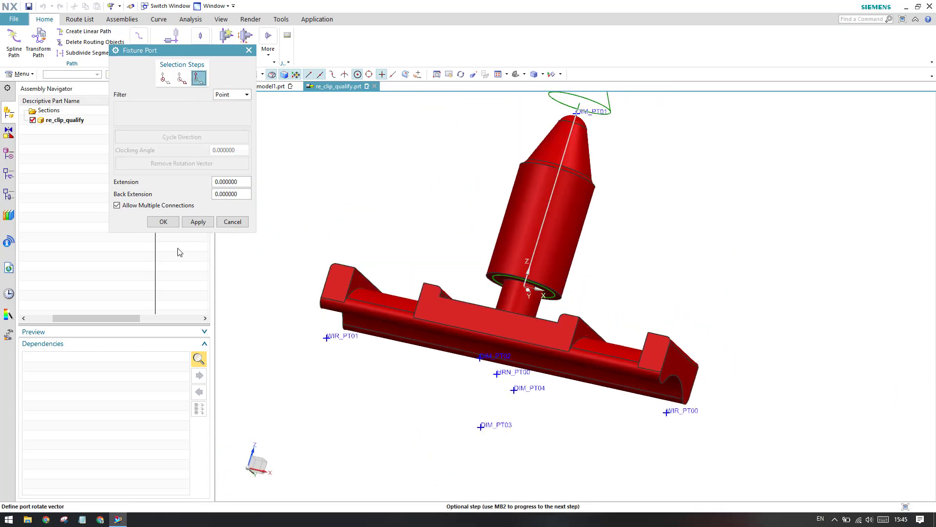
middle_drag(435, 215, 412, 232)
scroll(414, 232, down, 2)
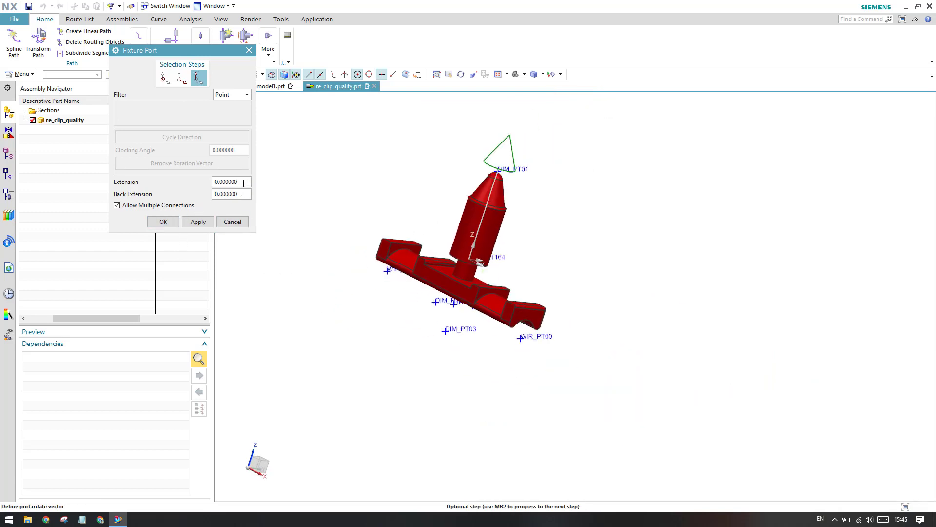
text(10)
key(Tab)
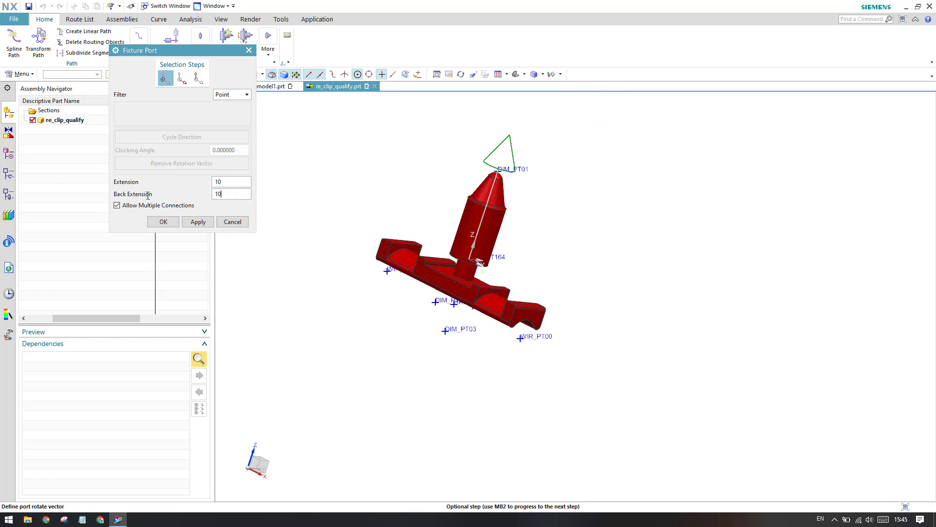
click(163, 222)
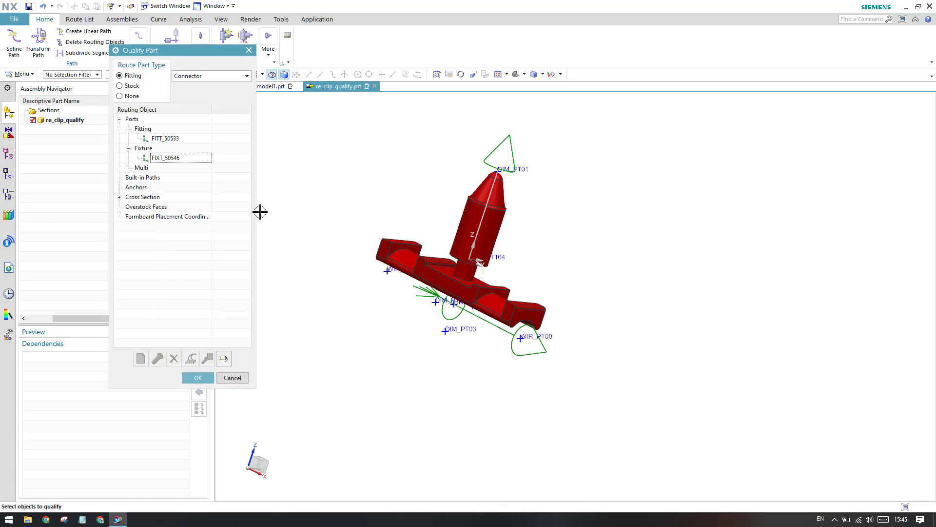
- Select FIXT_50546 and accept the clip qualification with both ports
click(158, 161)
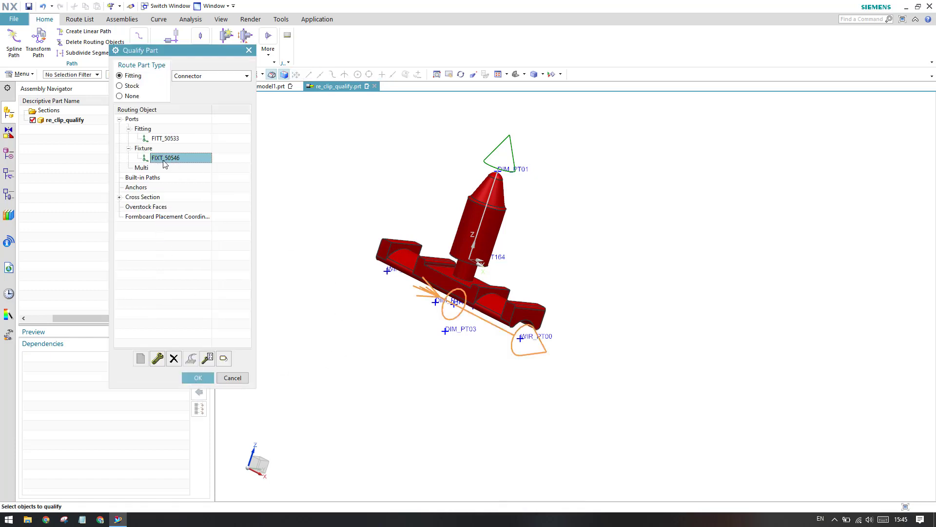
click(197, 378)
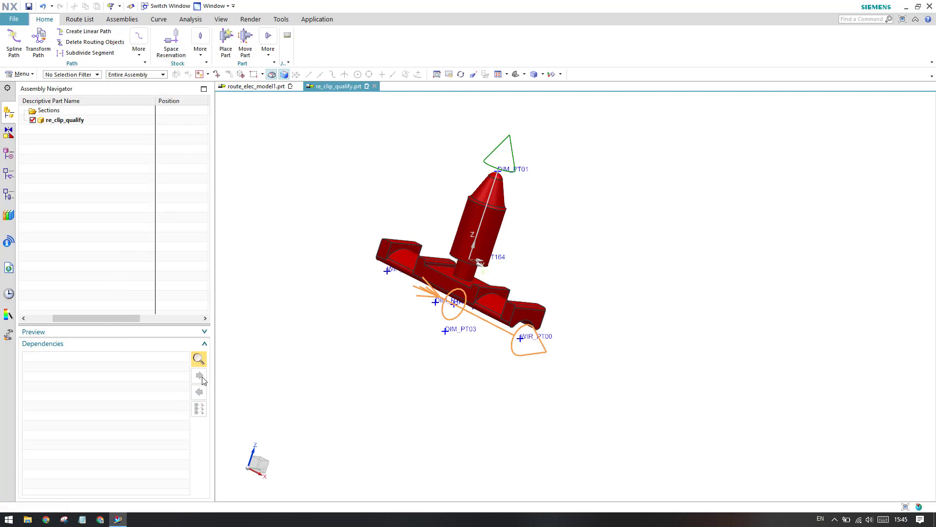
mouse_move(477, 385)
middle_down()
mouse_move(444, 301)
mouse_move(434, 296)
mouse_move(522, 167)
middle_up()
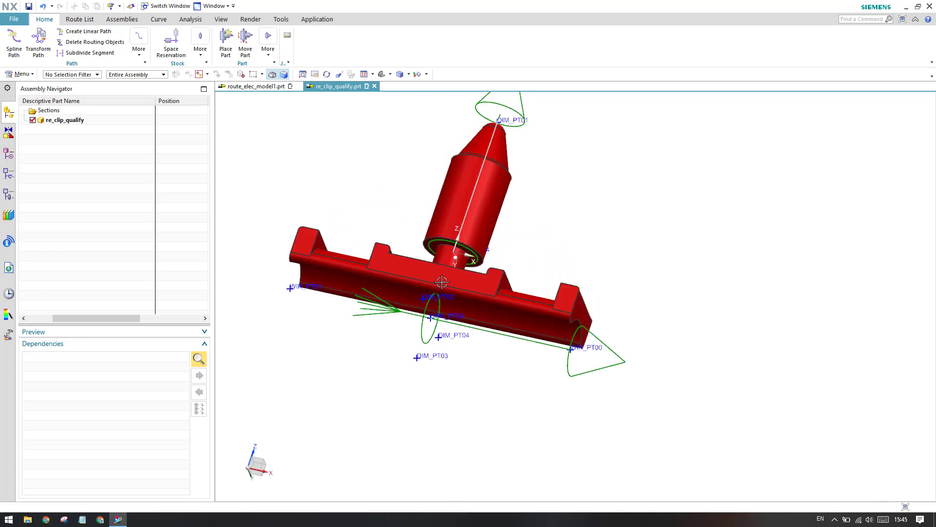
scroll(443, 277, down, 2)
middle_drag(583, 236, 536, 243)
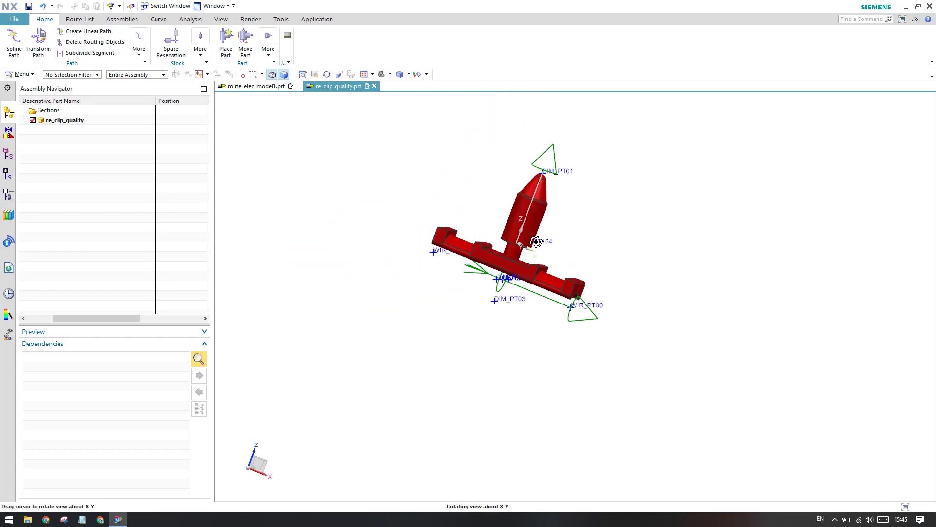
scroll(523, 270, up, 2)
scroll(585, 278, down, 4)
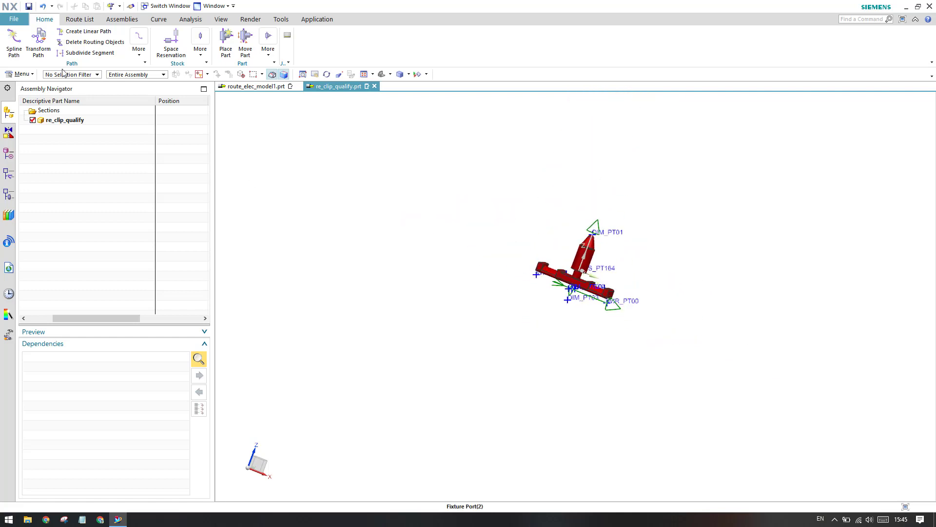
- Create a three-point spline path through the fixture port, about 204 long
click(13, 42)
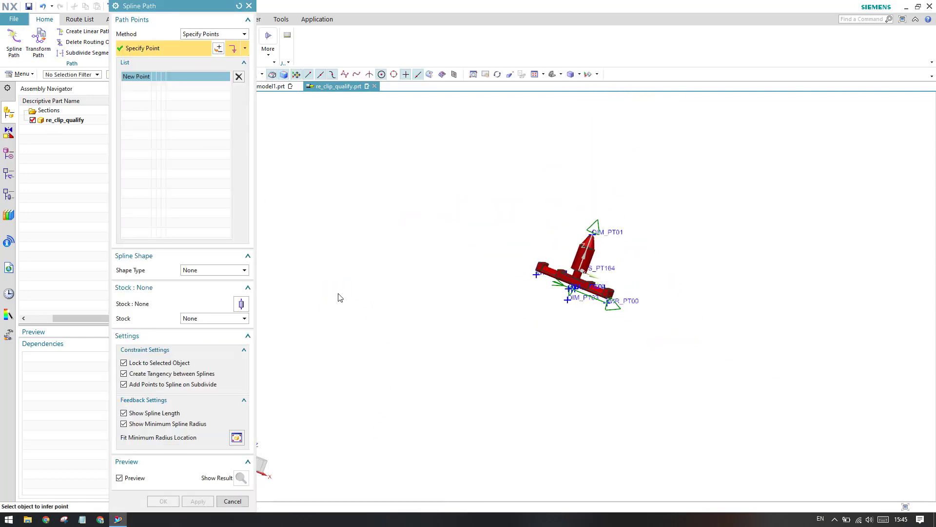
click(338, 297)
scroll(497, 318, up, 2)
scroll(497, 317, up, 2)
scroll(294, 245, down, 3)
scroll(483, 307, down, 2)
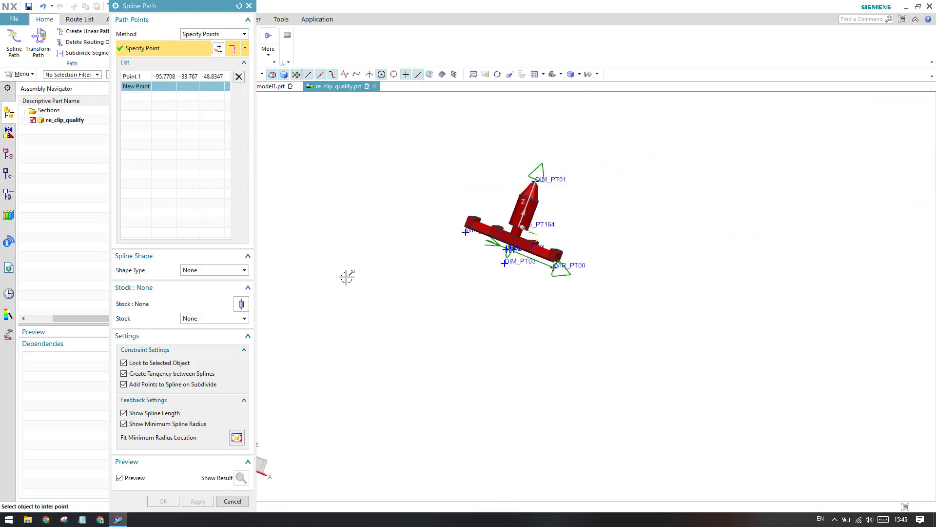
scroll(651, 296, up, 3)
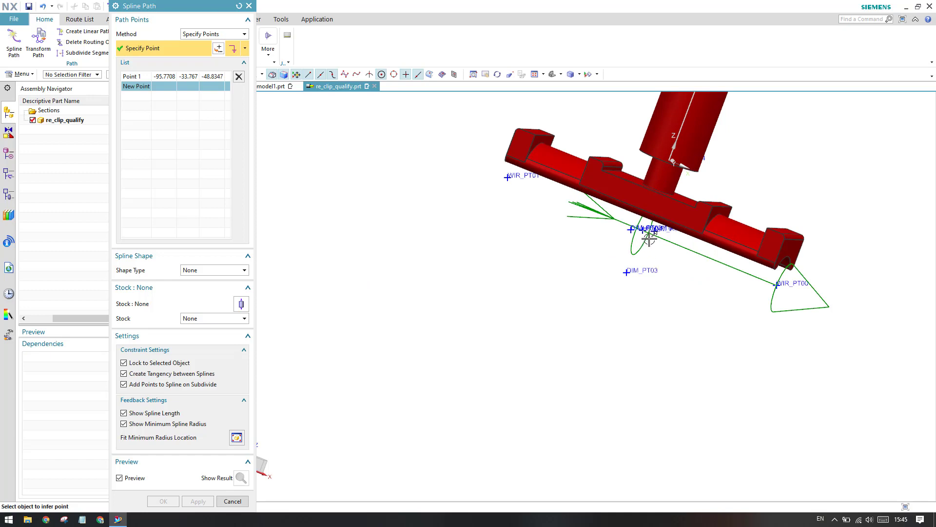
click(649, 238)
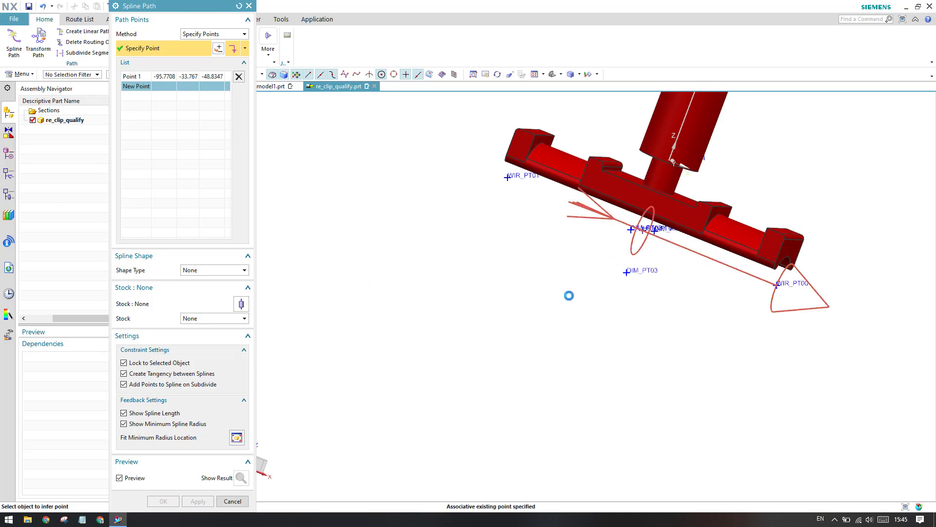
scroll(567, 295, down, 2)
scroll(567, 296, down, 2)
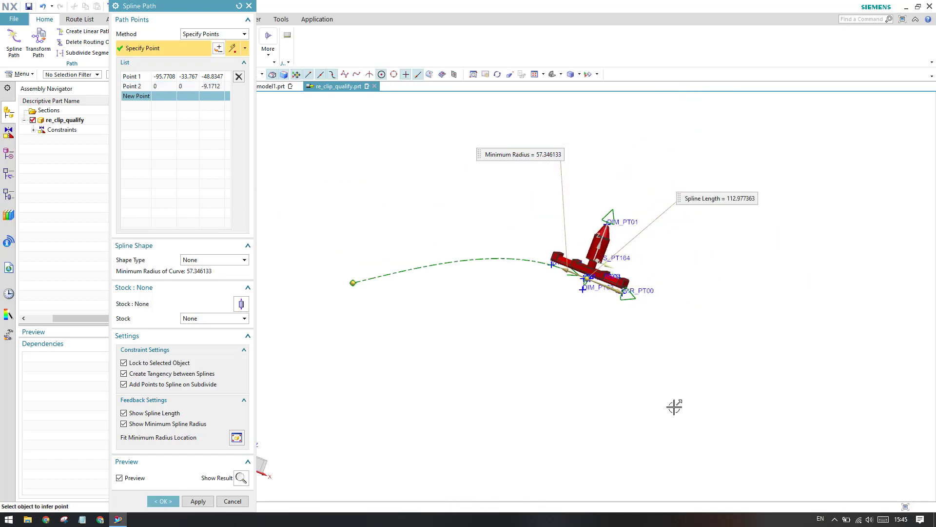
click(698, 428)
scroll(542, 269, up, 2)
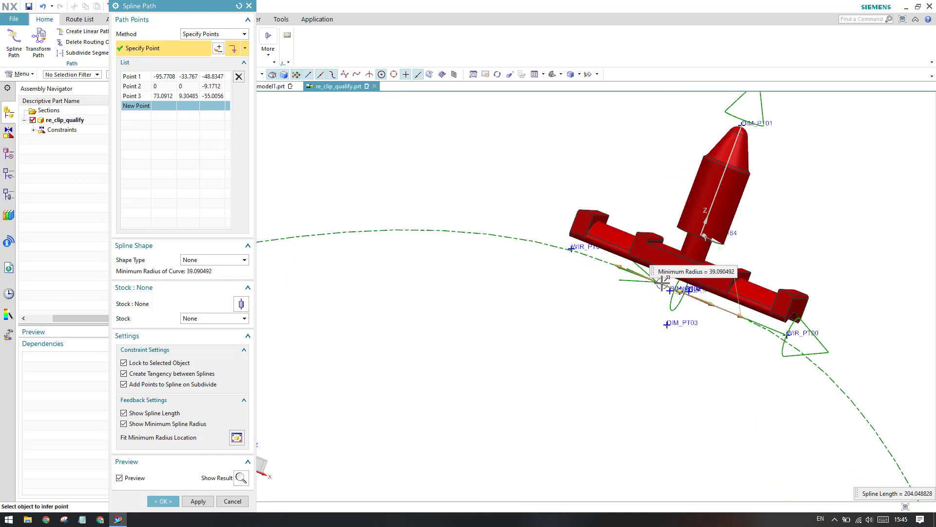
scroll(656, 292, up, 2)
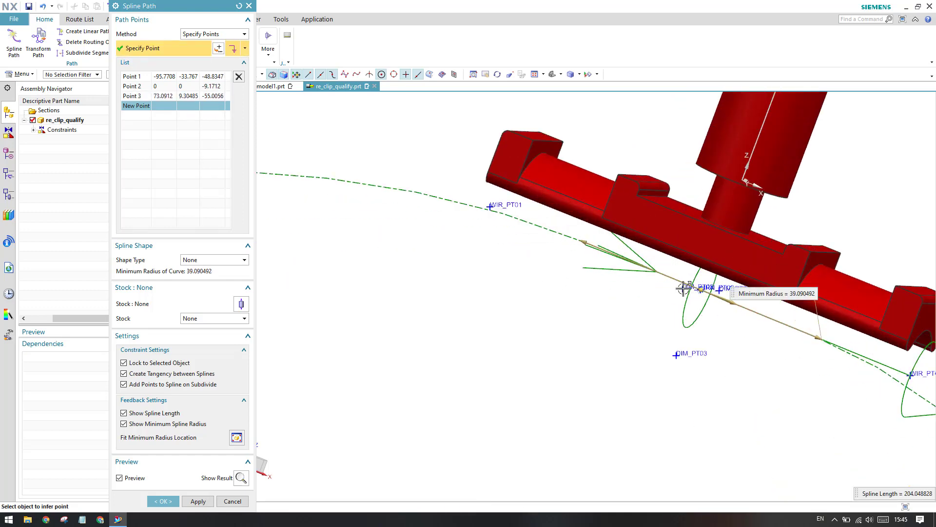
scroll(560, 246, down, 2)
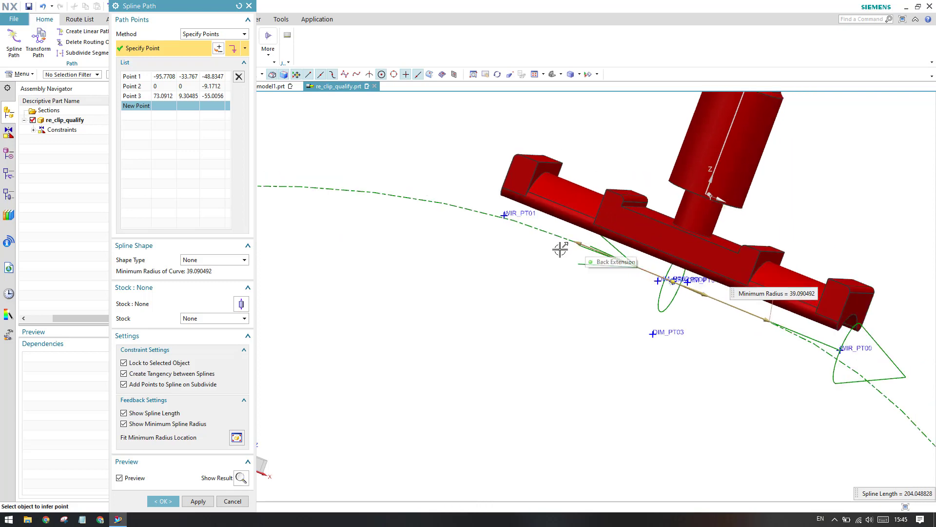
middle_drag(560, 247, 708, 307)
scroll(708, 308, up, 3)
scroll(679, 284, down, 1)
scroll(679, 283, down, 1)
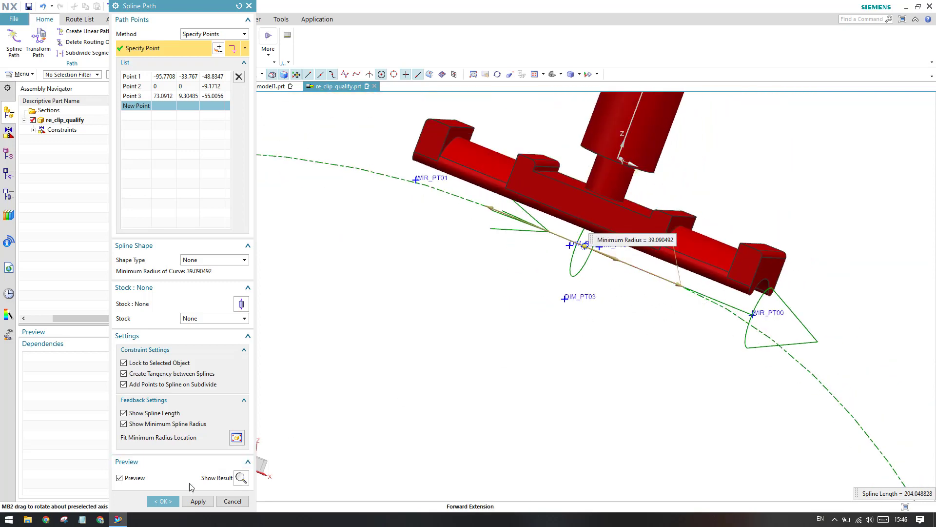
click(156, 501)
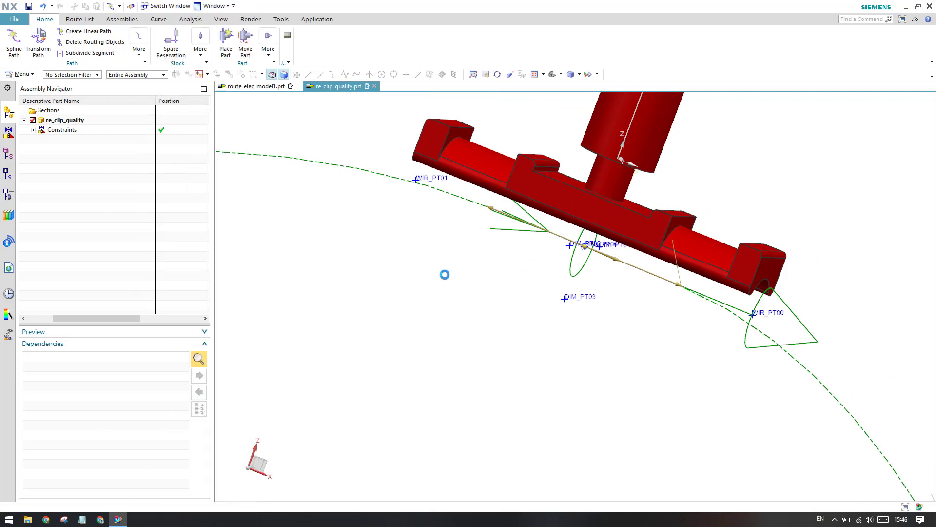